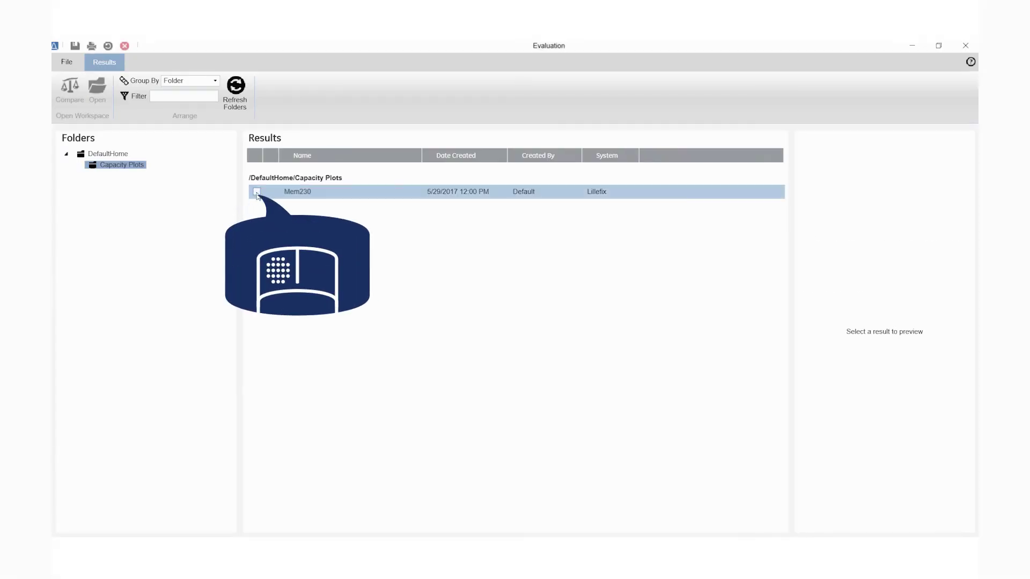
# - Select the Mem230 result and open it to show its Flux, TMP, FeedPress and DeltaP curves
pyautogui.click(257, 194)
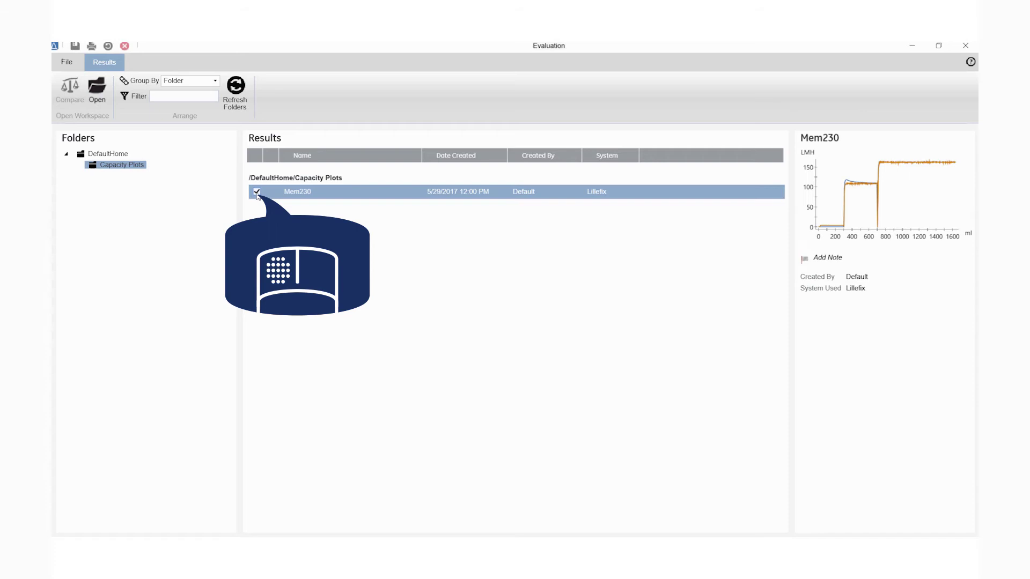
pyautogui.click(98, 96)
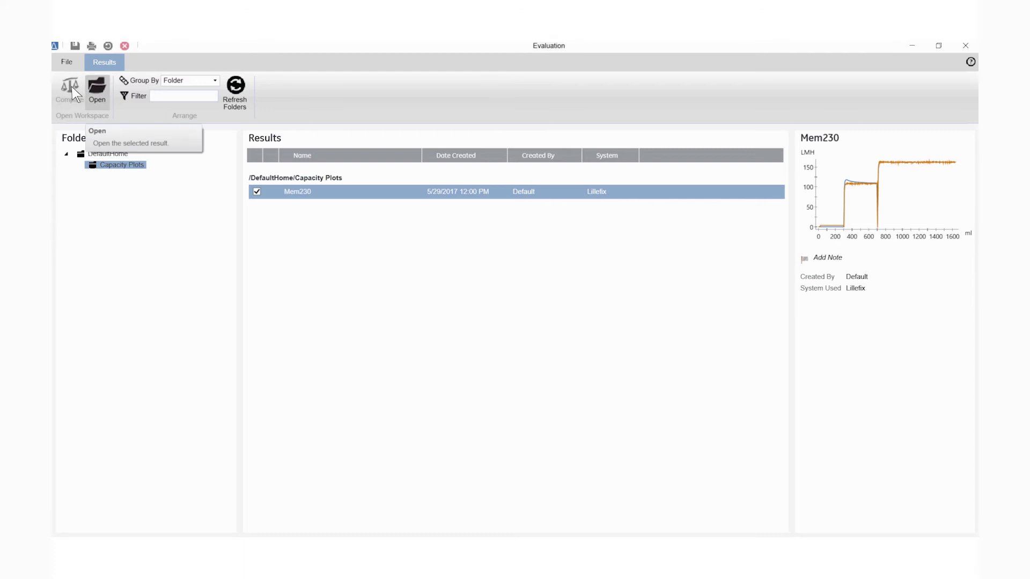
pyautogui.click(97, 92)
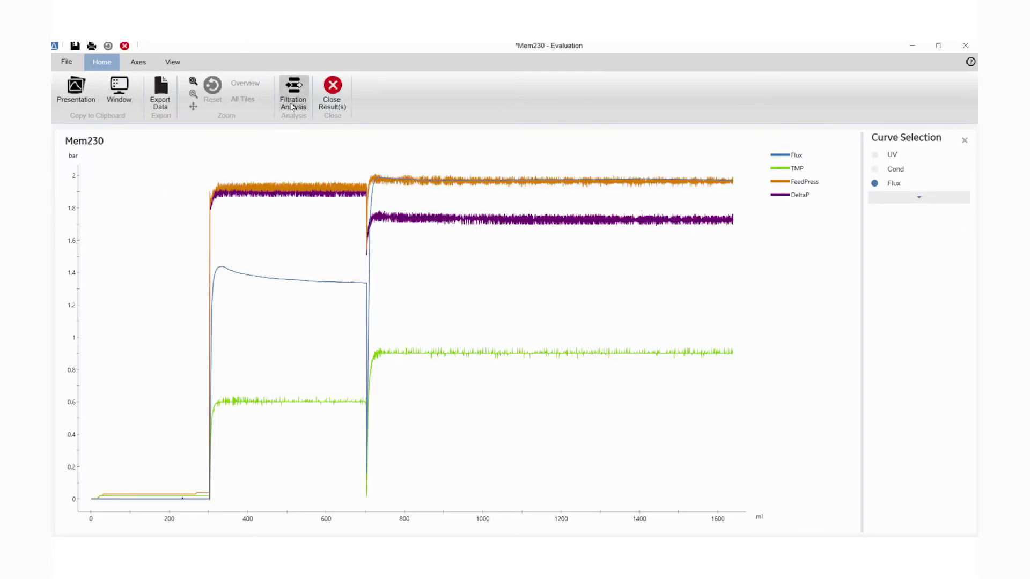
# - Start a Filtration Analysis of Mem230, closing the original result without saving changes
pyautogui.click(292, 106)
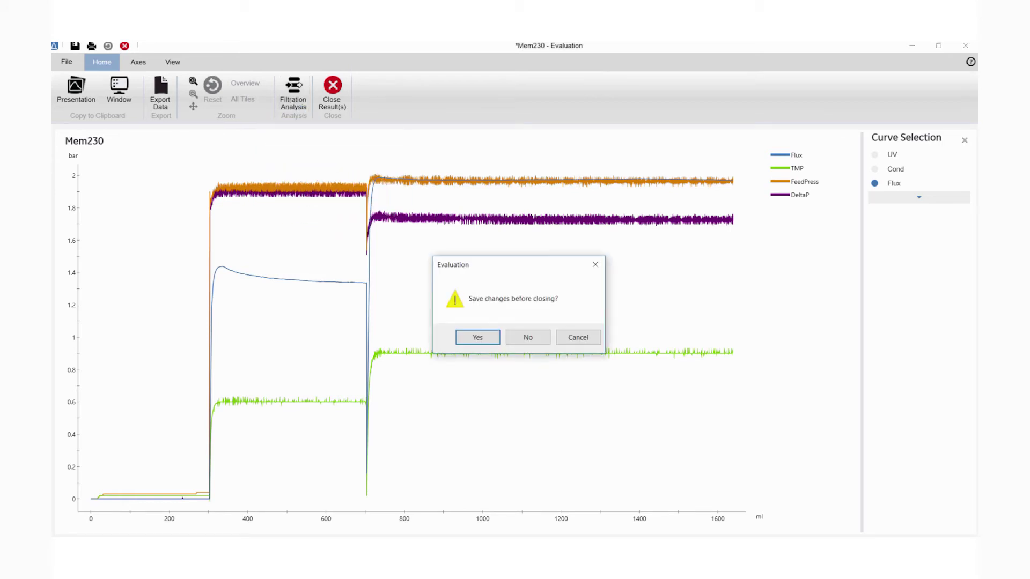
pyautogui.click(536, 336)
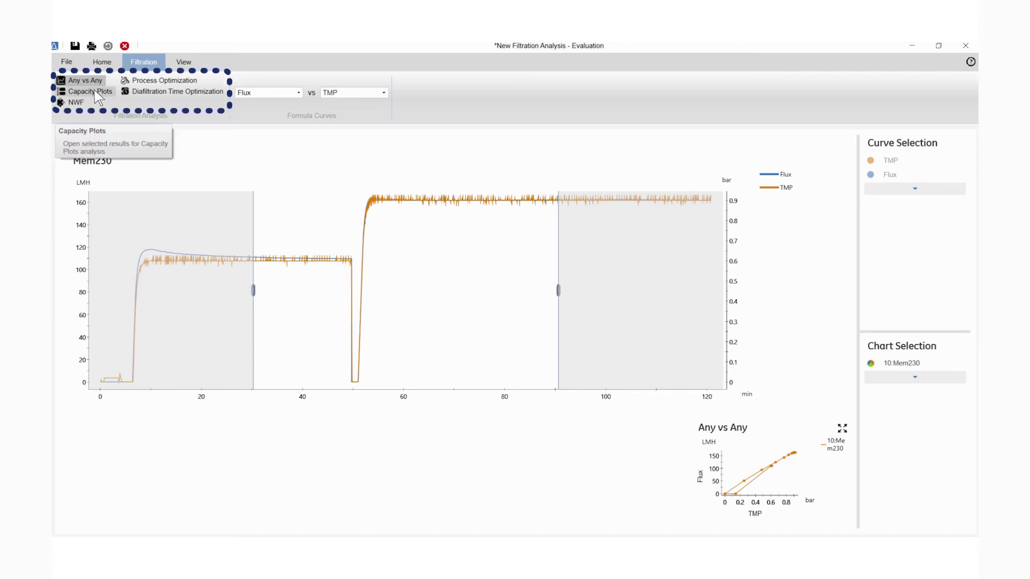
# - Plot Flux against capacity and set the analysis window from about 700 ml to the run end
pyautogui.click(91, 91)
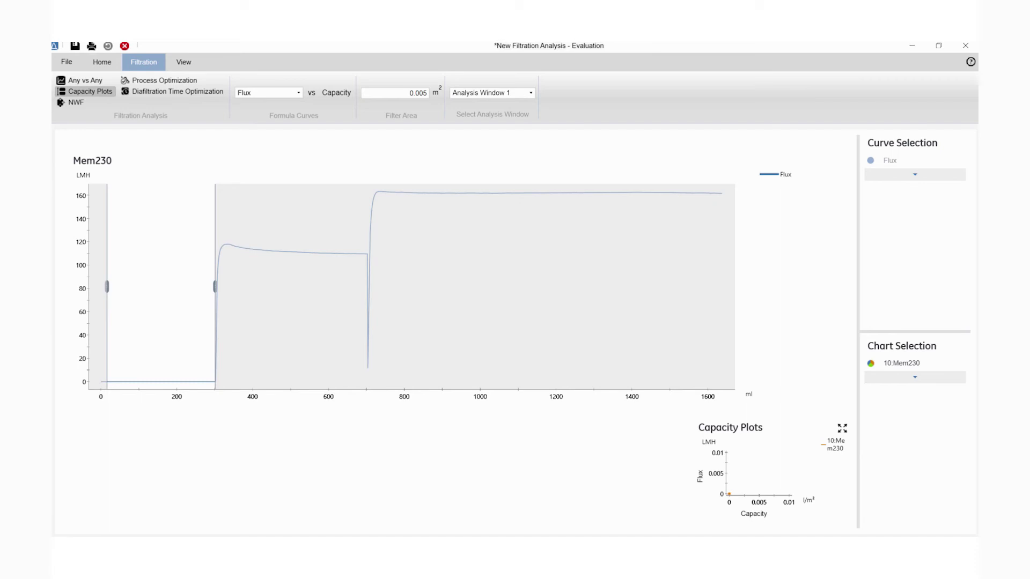
pyautogui.click(298, 93)
pyautogui.click(285, 264)
pyautogui.moveTo(215, 286); pyautogui.dragTo(721, 290)
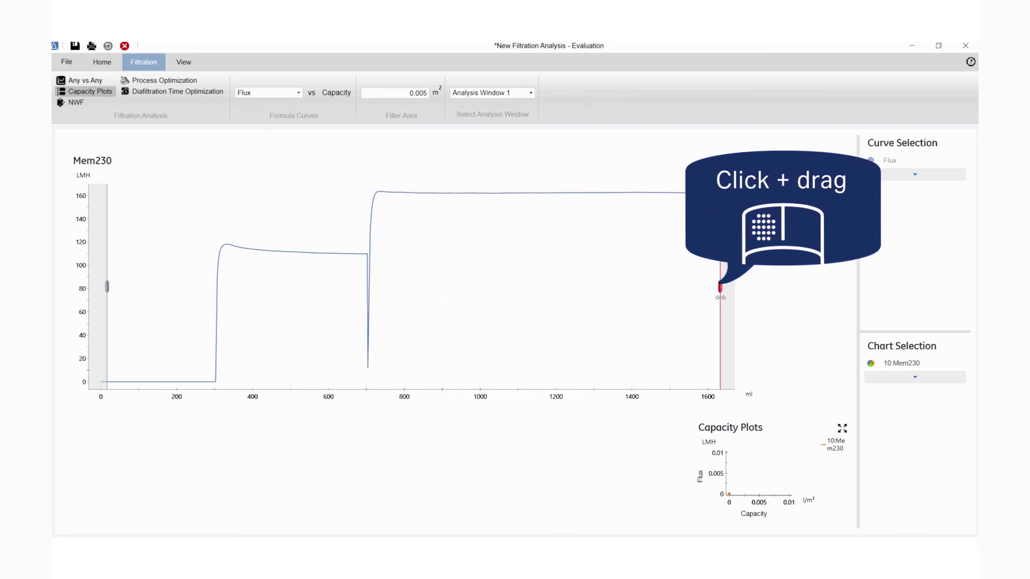
pyautogui.moveTo(107, 288); pyautogui.dragTo(368, 294)
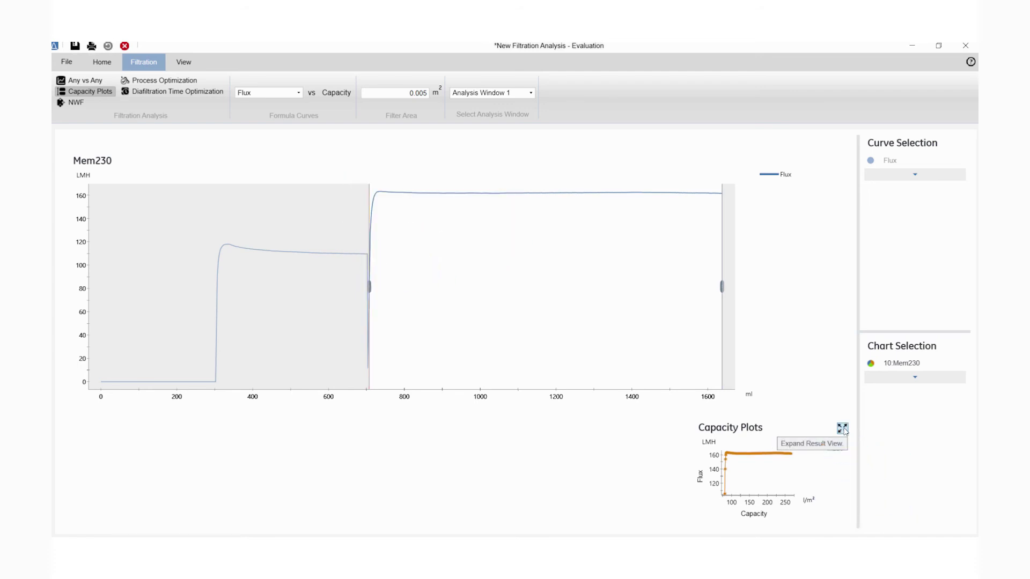
# - Expand the capacity plot, zoom and reset it, copy it as Presentation, then switch to Word
pyautogui.click(842, 429)
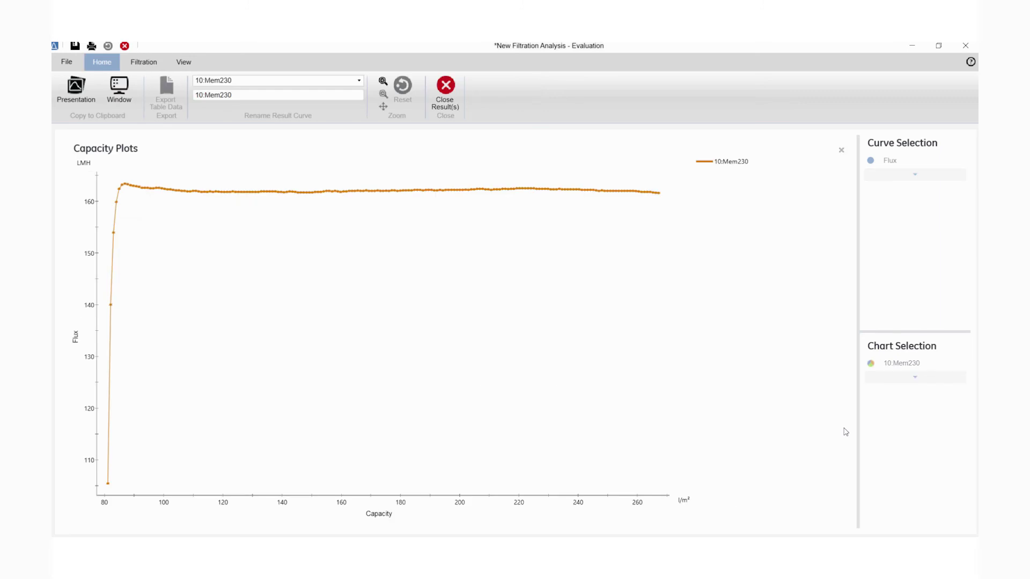
pyautogui.moveTo(283, 177); pyautogui.dragTo(388, 251)
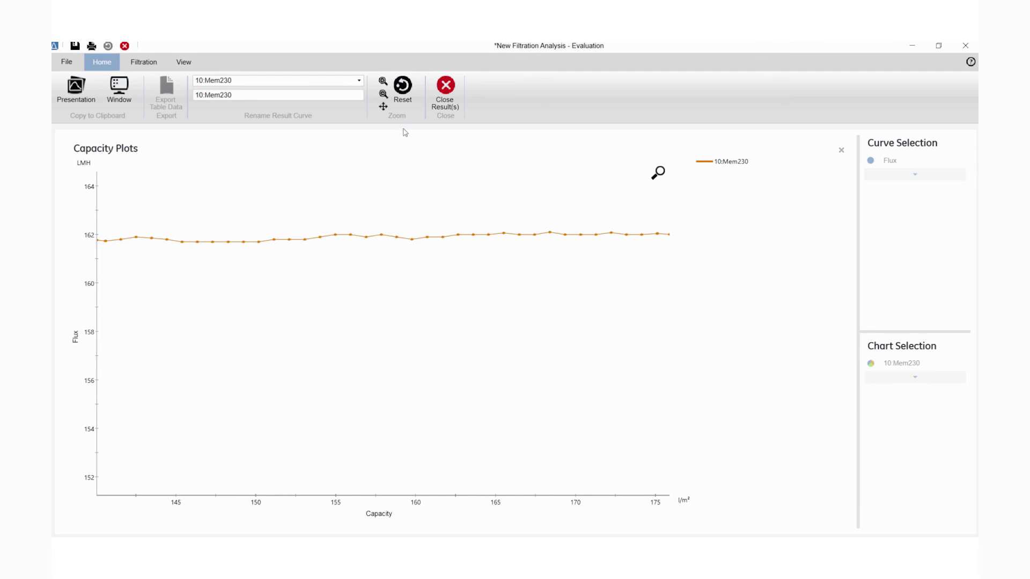
pyautogui.click(405, 94)
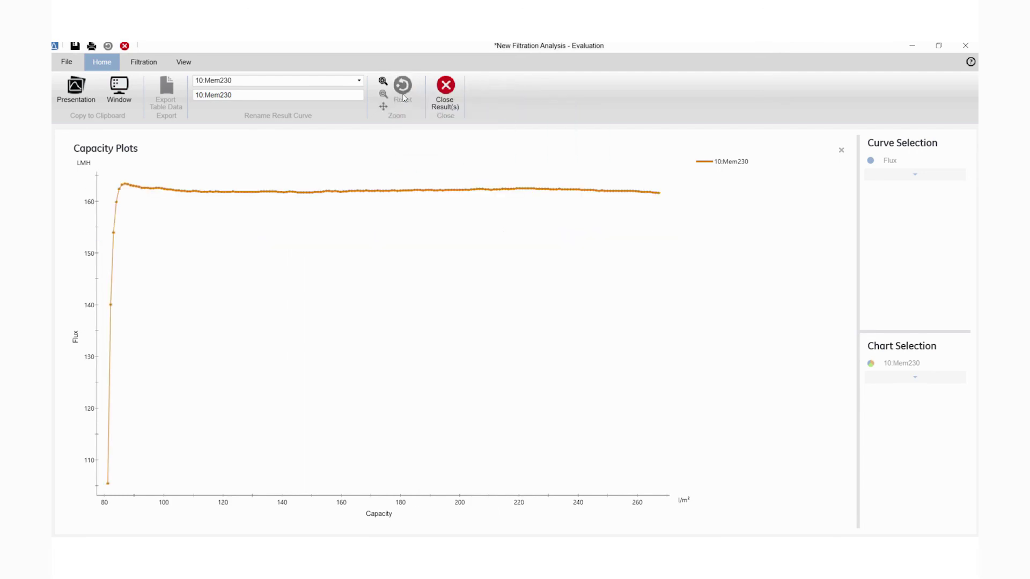
pyautogui.click(79, 97)
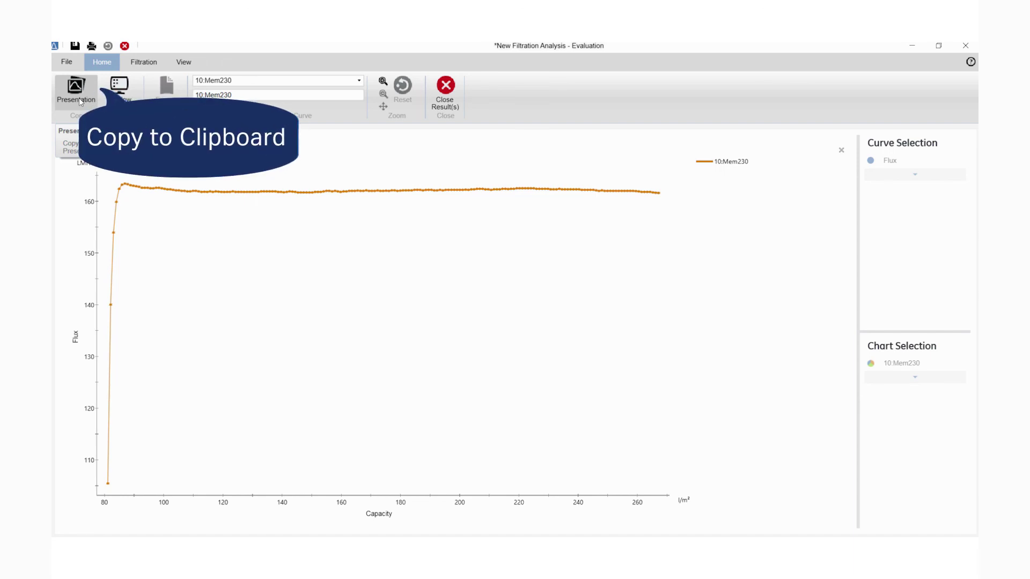
pyautogui.click(568, 500)
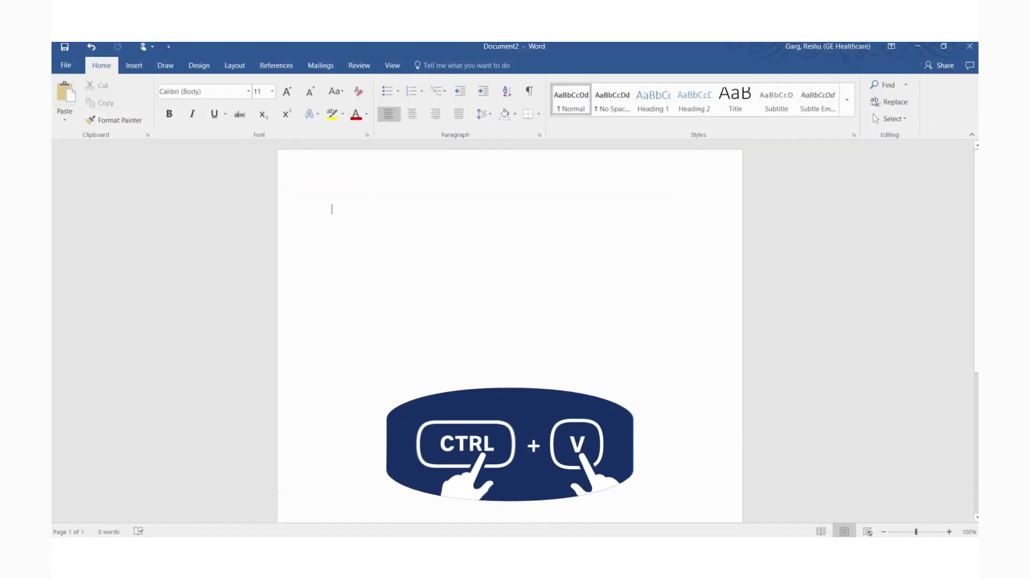